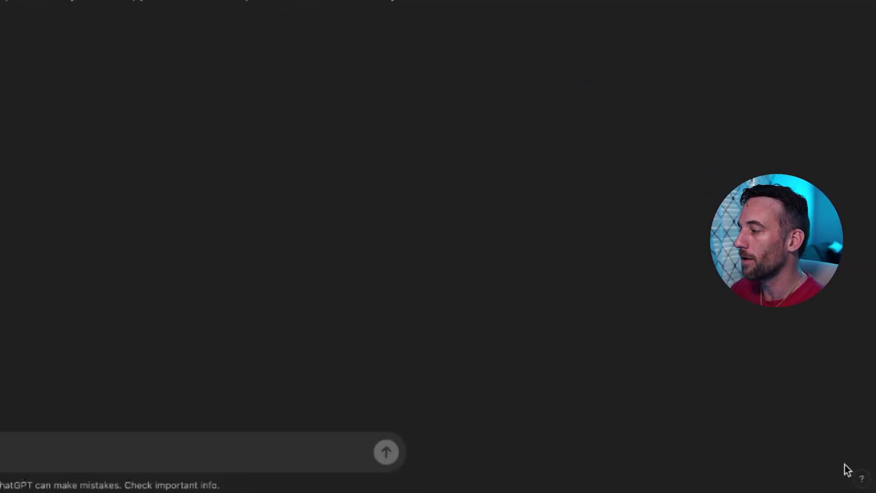
- View the keyboard shortcuts reference, then set the Settings theme to Light
left_click(862, 482)
left_click(804, 452)
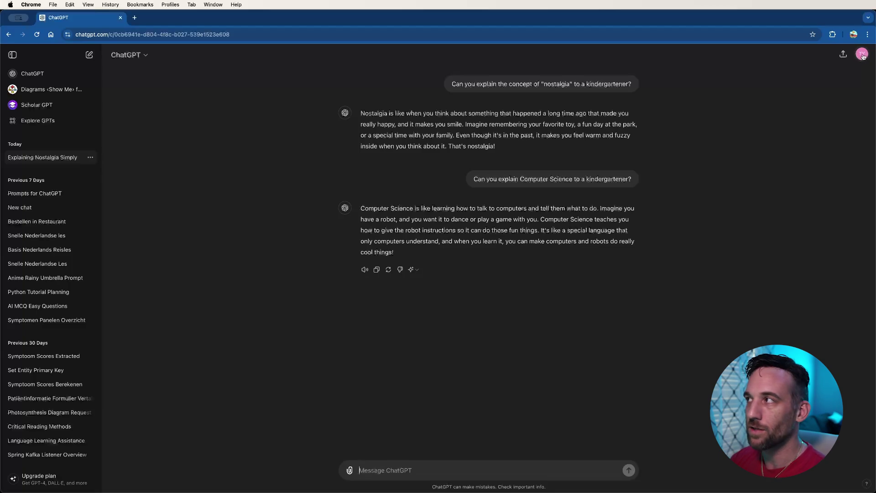
left_click(863, 54)
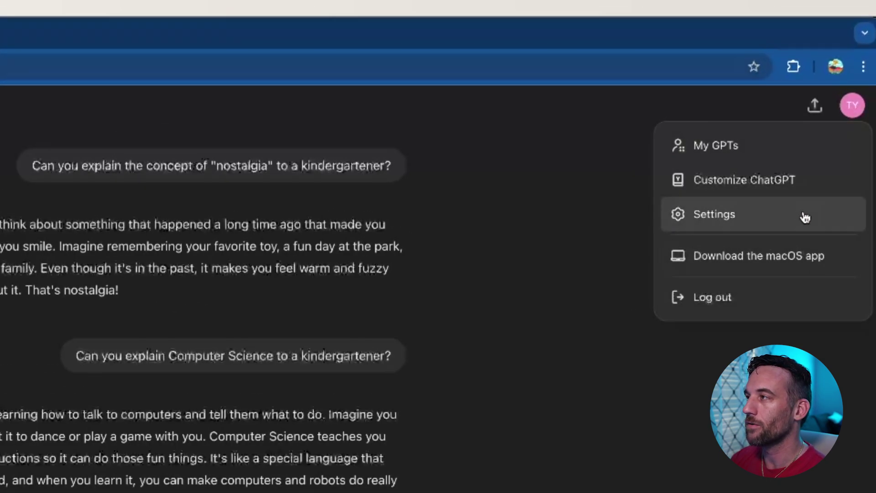
left_click(806, 218)
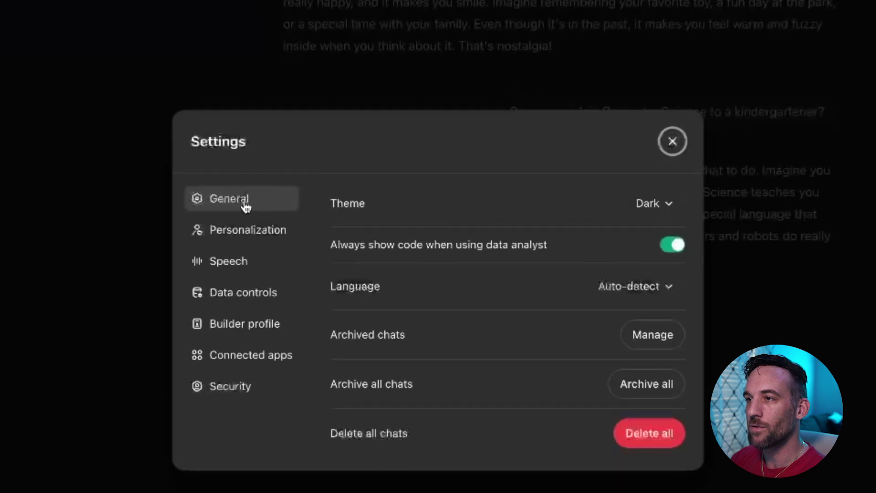
left_click(663, 214)
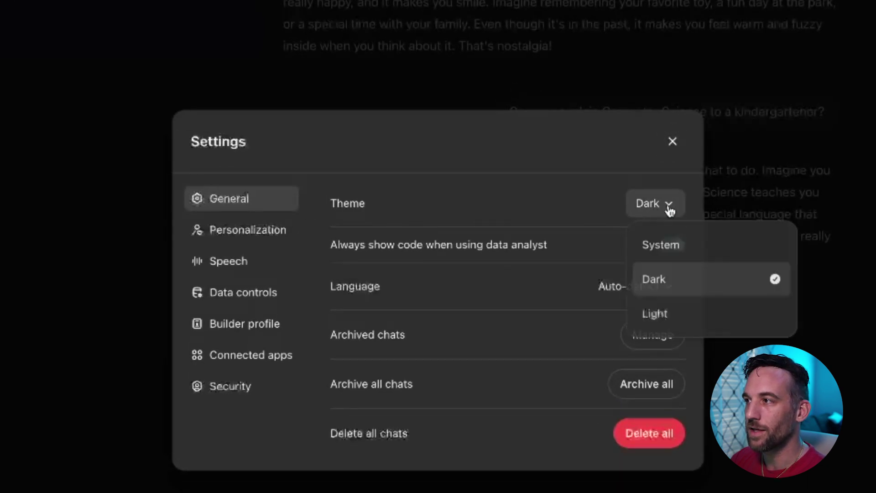
left_click(721, 317)
- Close Settings and reopen it from the account menu
left_click(673, 141)
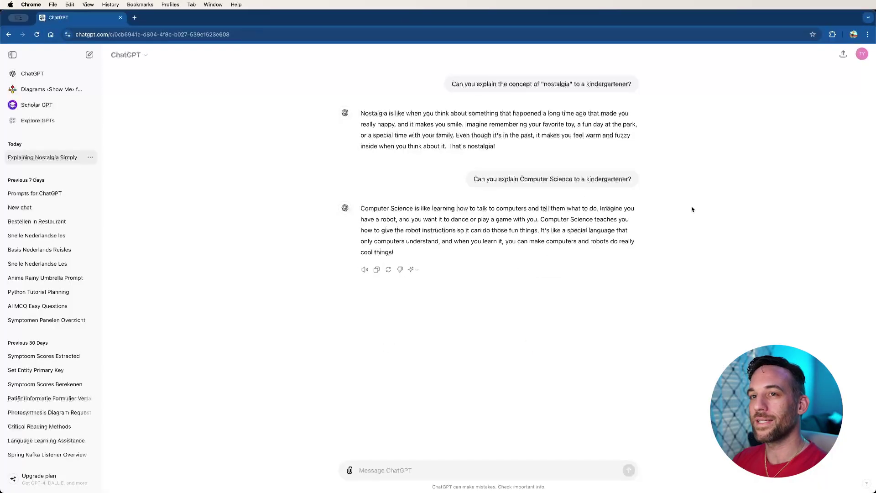
left_click(860, 56)
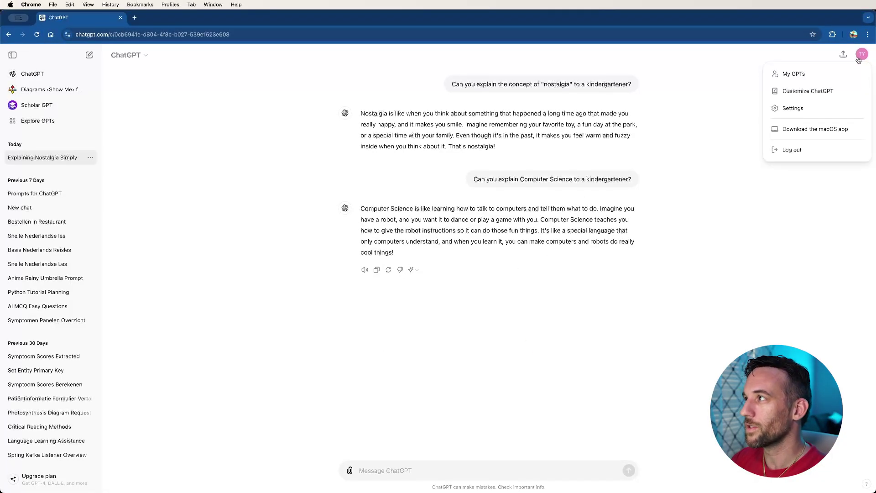
left_click(826, 109)
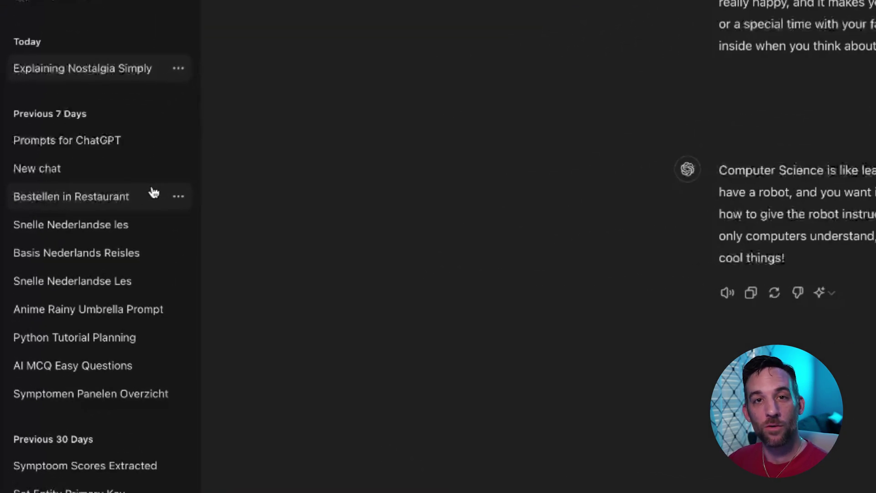
- Archive the 'Snelle Nederlandse les' chat from the sidebar history
scroll(154, 192, "down", 15)
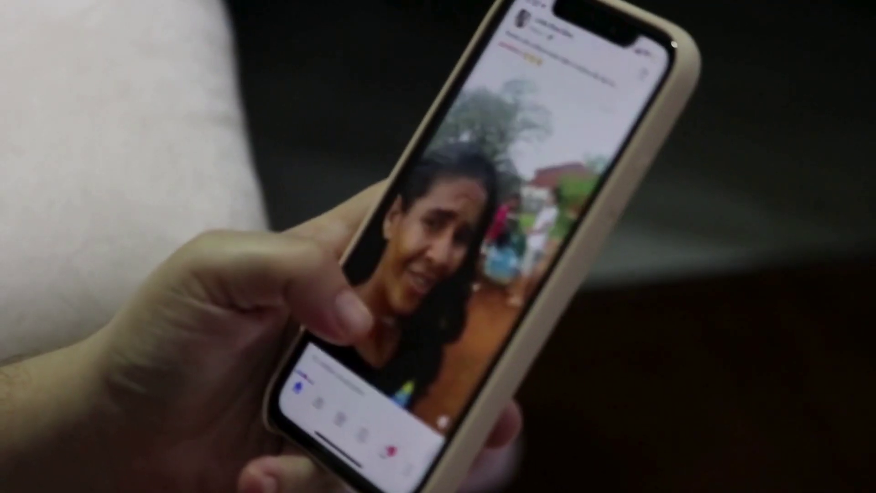
scroll(125, 221, "down", 6)
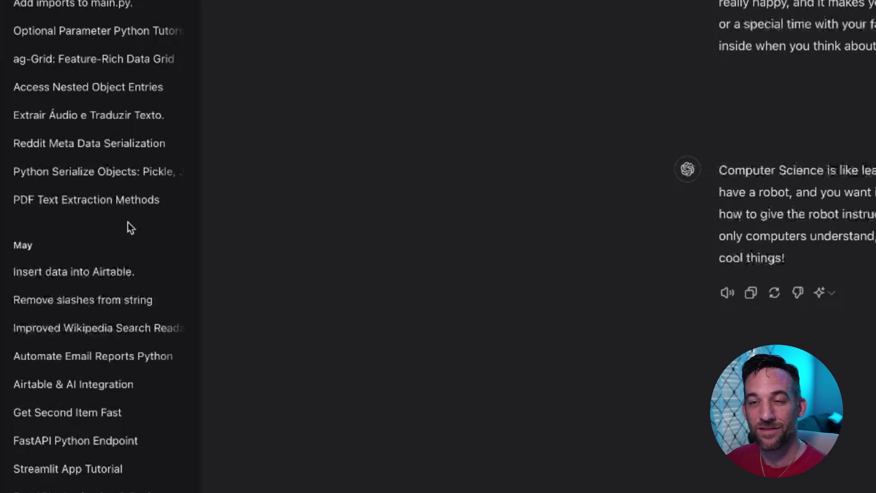
scroll(129, 228, "up", 9)
scroll(131, 229, "up", 8)
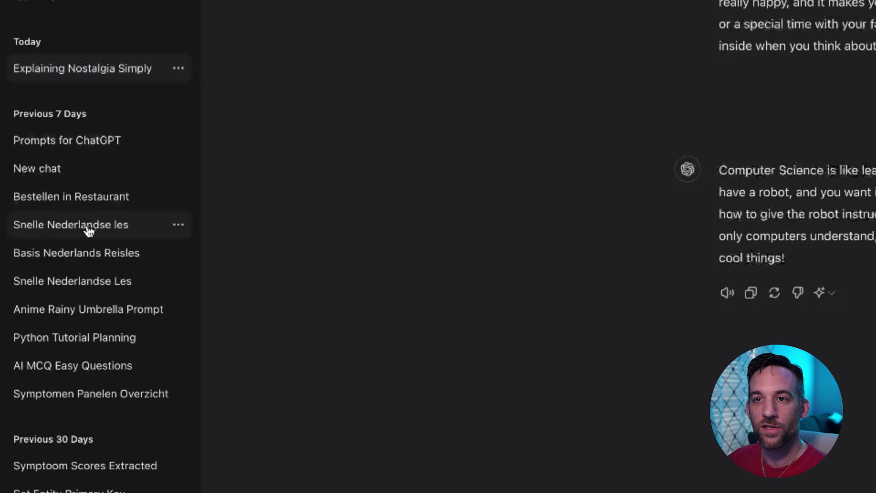
left_click(179, 226)
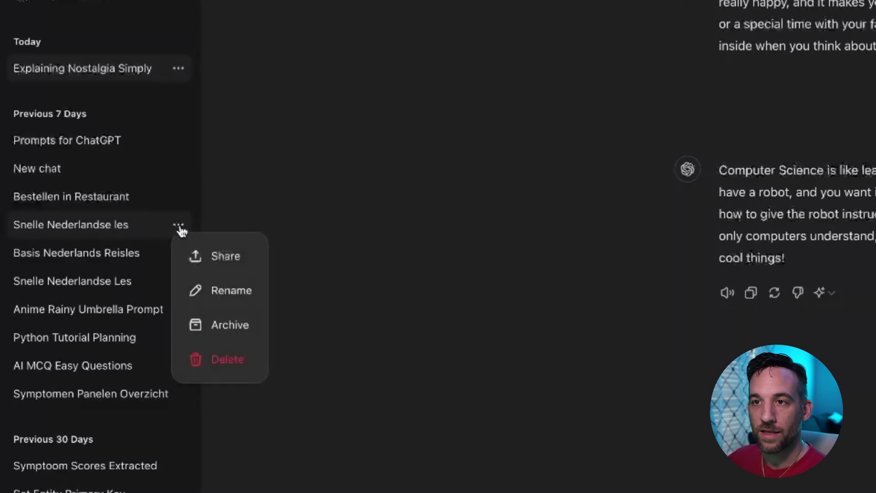
left_click(205, 325)
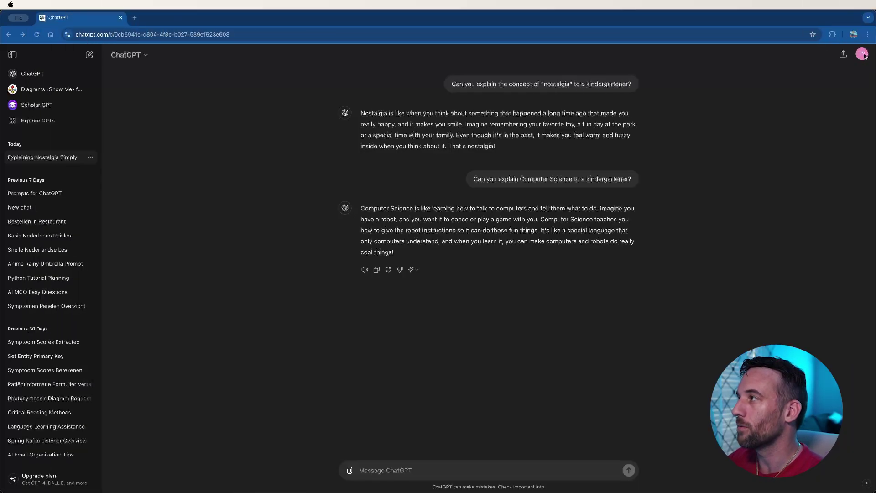
- Request and confirm a data export under Data controls, then download the zip
left_click(862, 55)
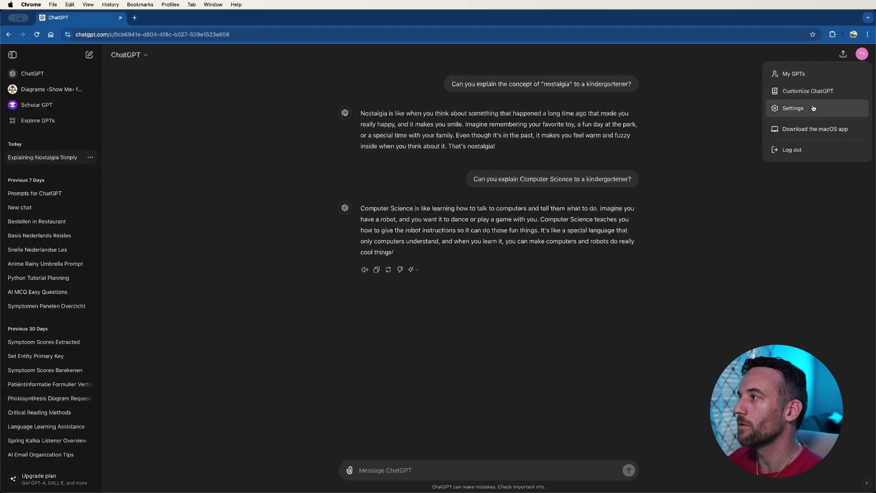
left_click(815, 107)
left_click(342, 270)
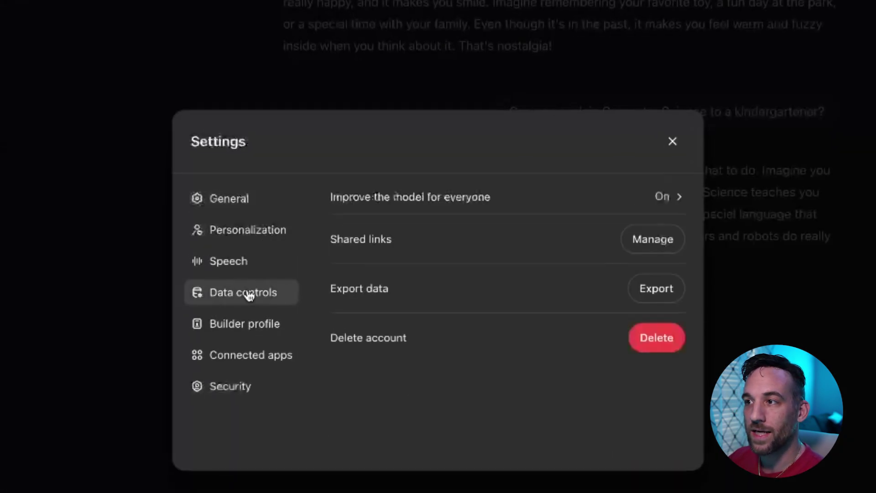
left_click(666, 293)
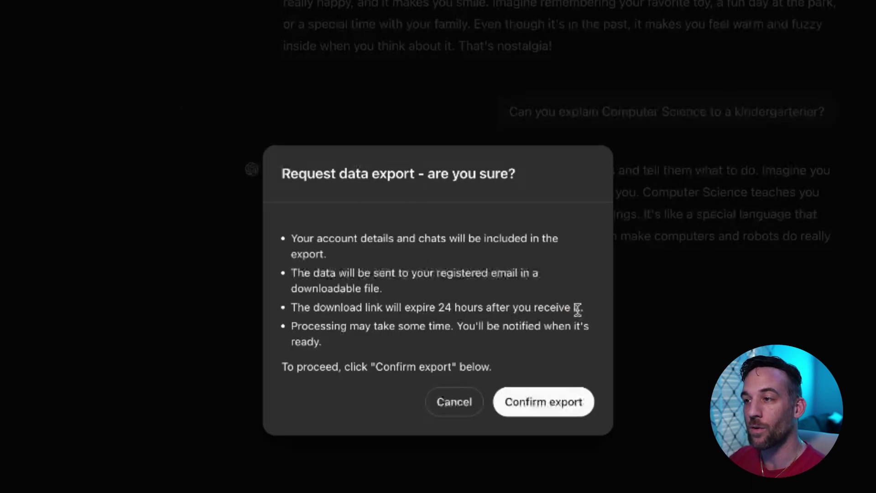
left_click(546, 404)
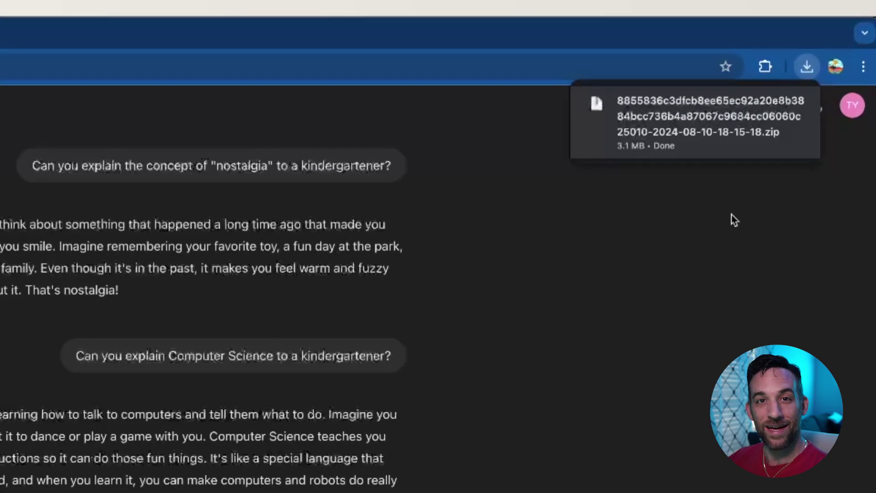
mouse_move(716, 125)
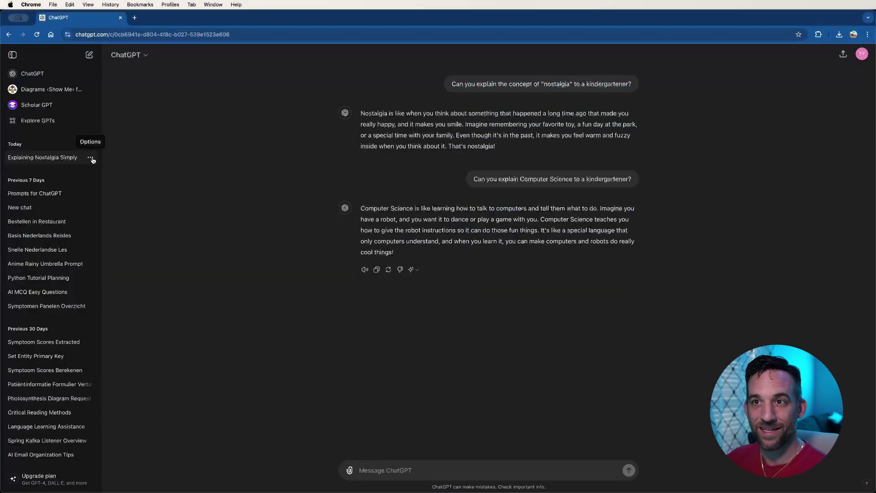
- Create a public share link for 'Explaining Nostalgia Simply' and copy it
left_click(91, 158)
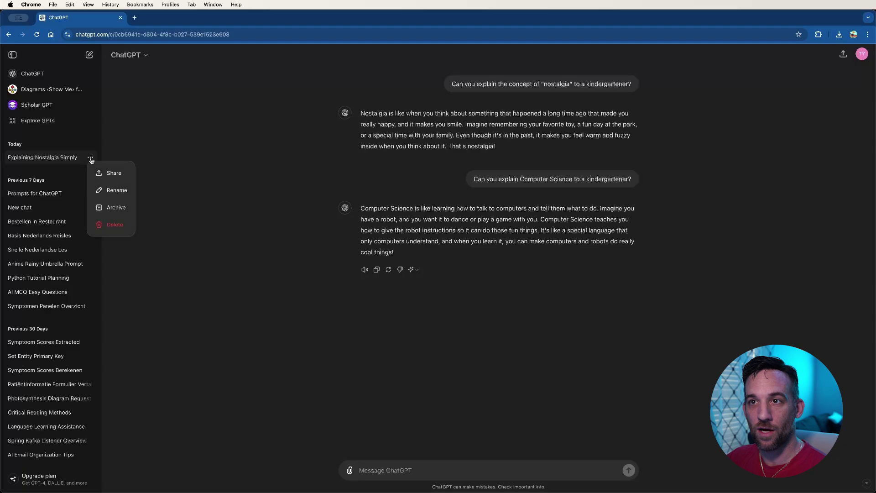
left_click(114, 173)
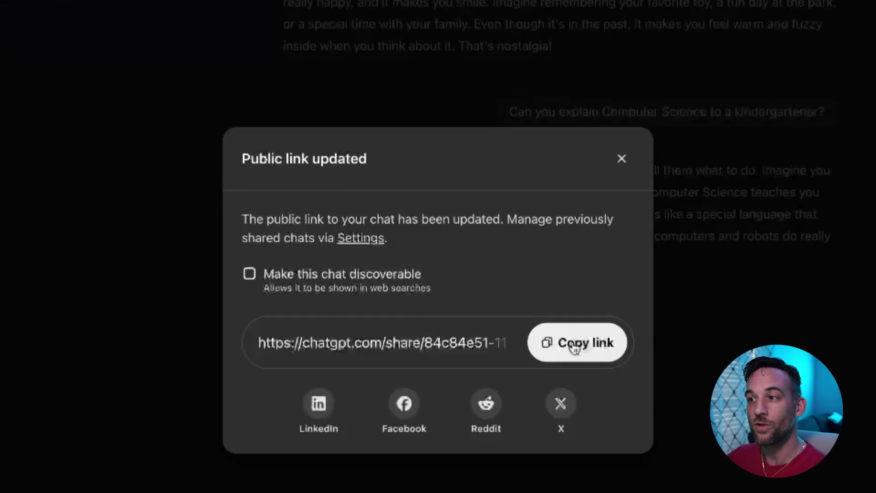
left_click(582, 348)
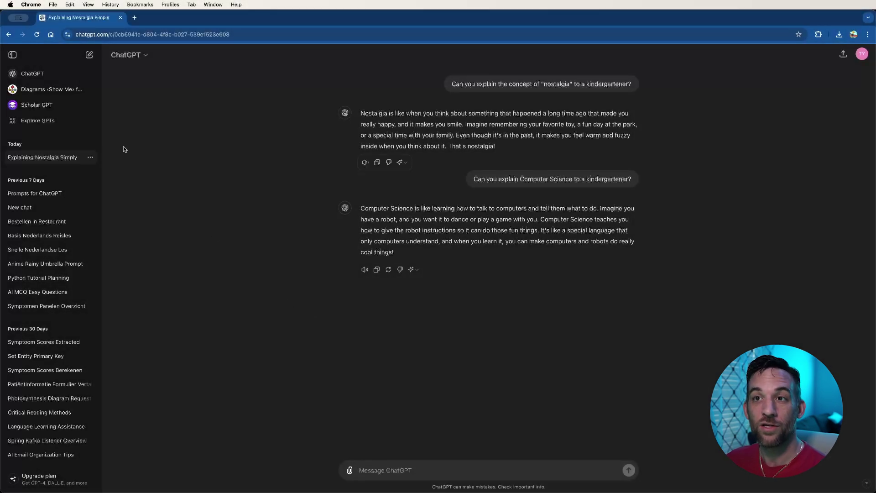
- Rename the nostalgia chat to 'Kindegarteners explanation'
left_click(90, 158)
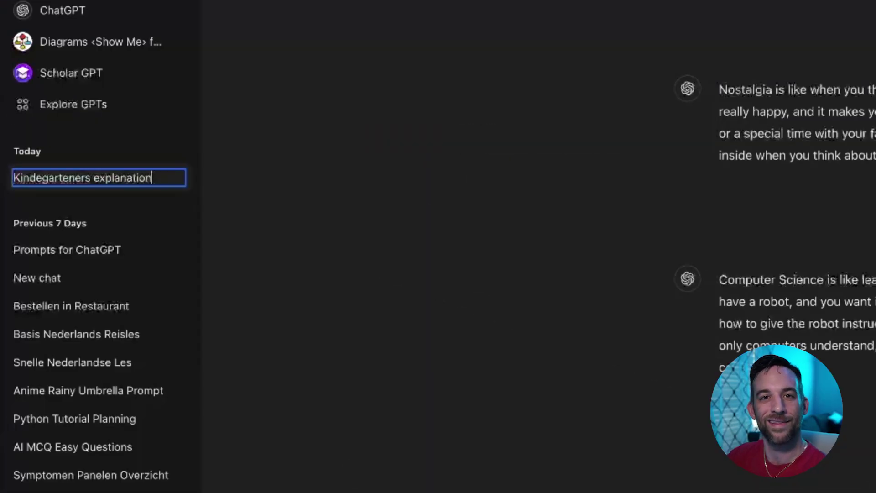
key("Return")
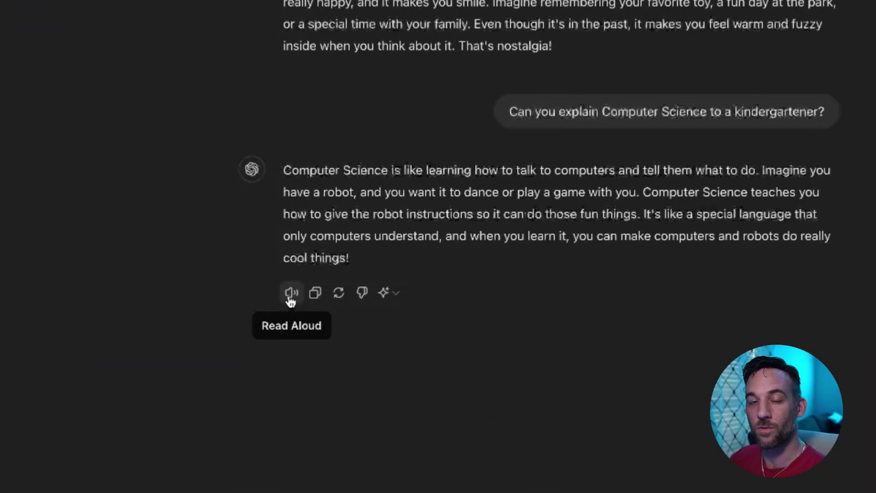
- Play the Computer Science answer aloud, then change the speech voice from Cove to Breeze
left_click(291, 296)
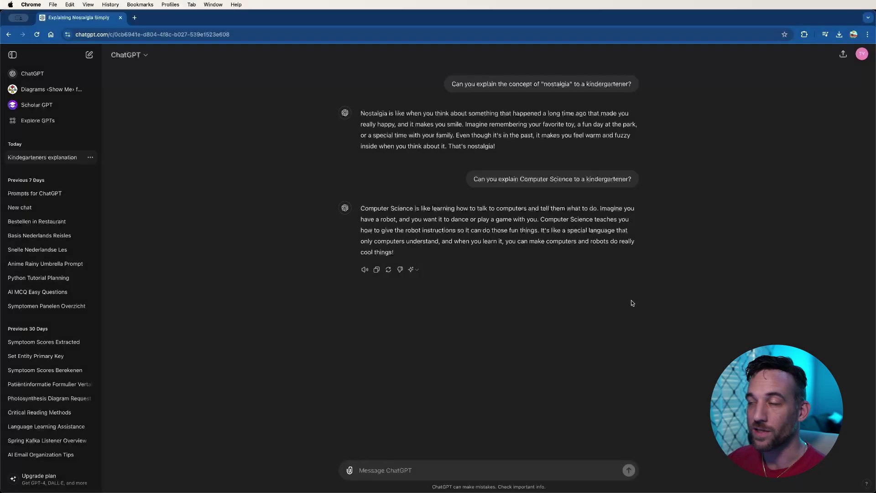
left_click(861, 55)
left_click(805, 110)
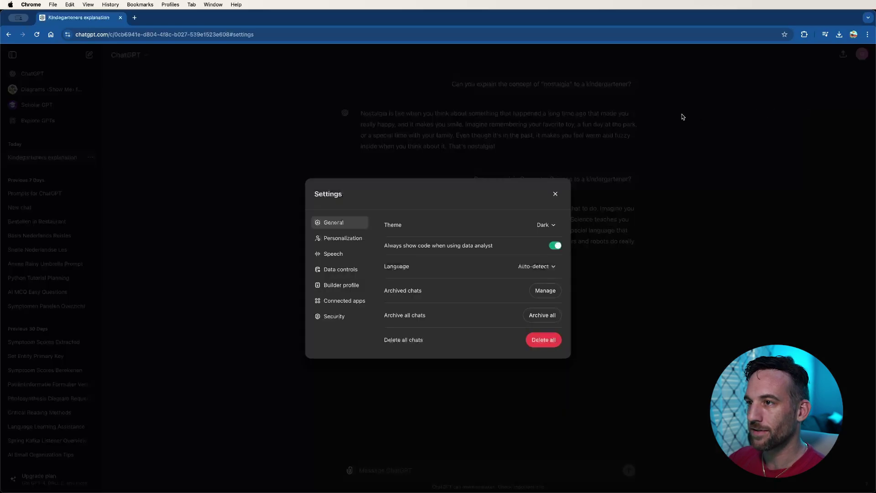
left_click(340, 258)
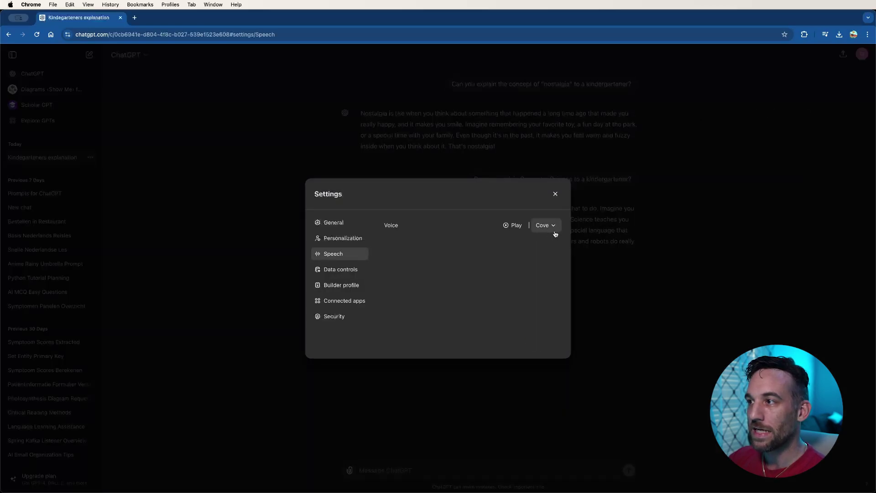
left_click(552, 227)
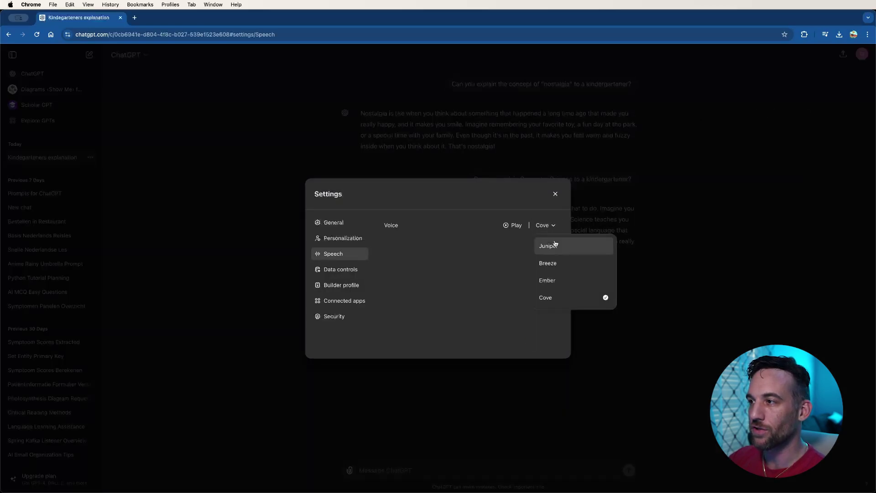
left_click(574, 265)
left_click(568, 368)
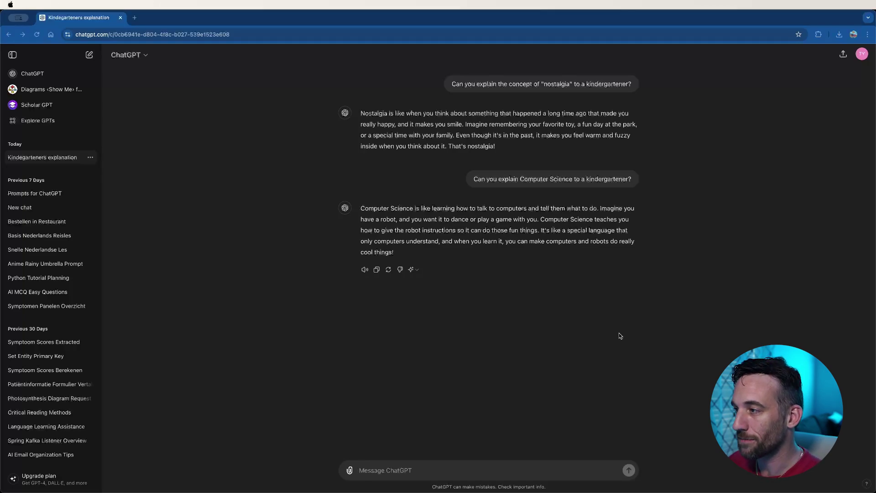
- Attach the YouTube Formula PDF and ask 'Give me the key points from this pdf'
left_click_drag(619, 333, 581, 327)
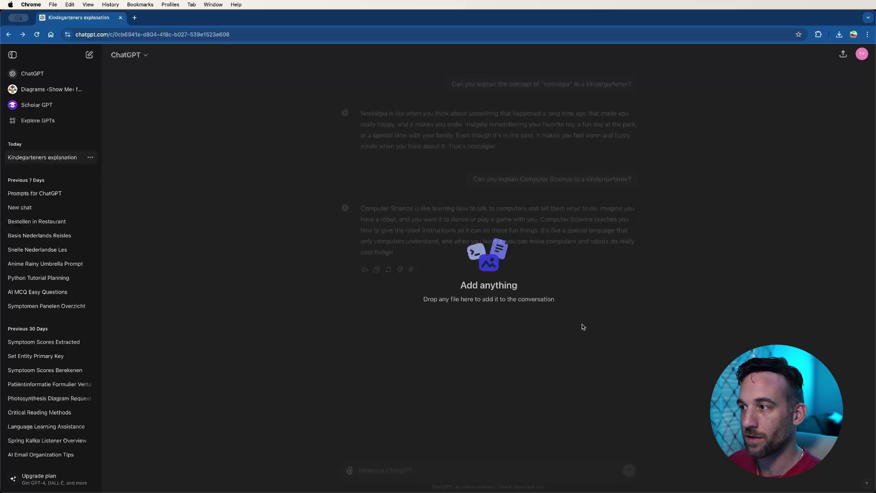
left_click(349, 471)
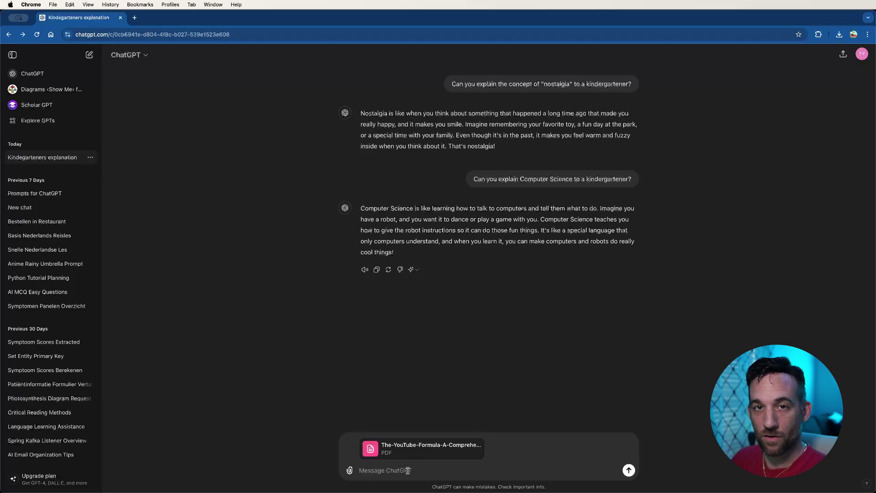
type("G")
type("ive me the key points fro")
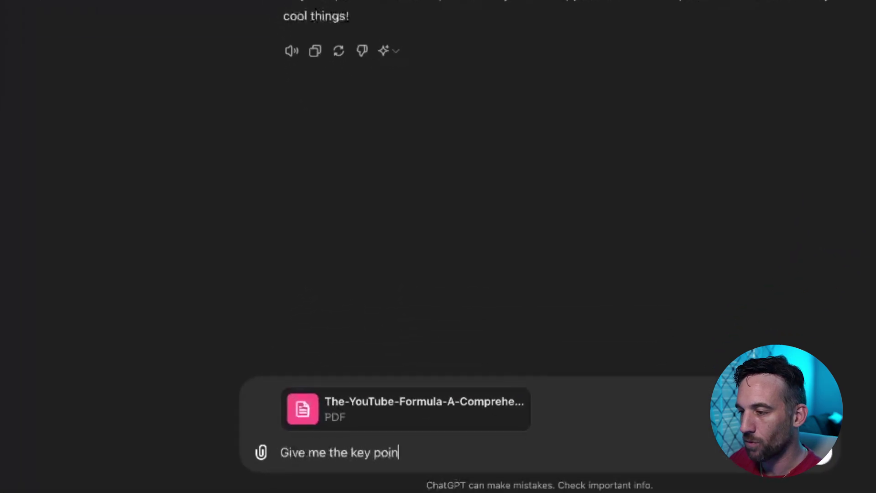
type("m this pdf")
key("Return")
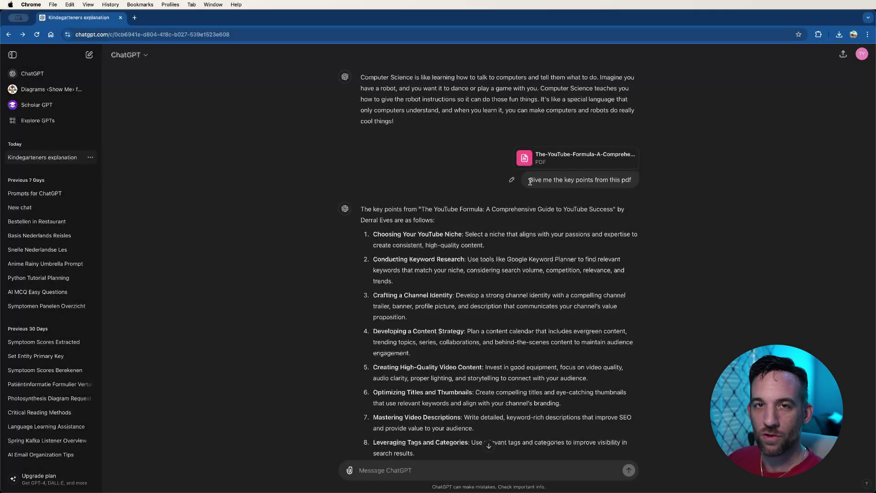
- Copy the sent question's text and paste it into the message box
left_click_drag(530, 181, 624, 182)
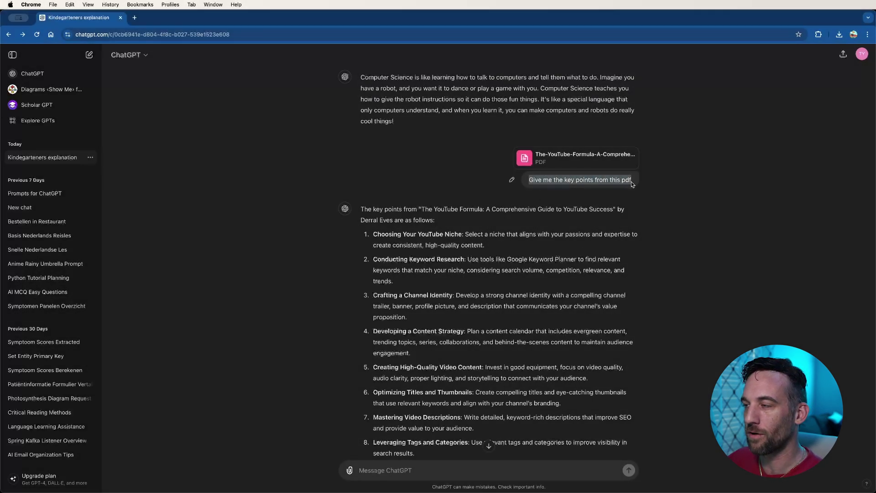
left_click(458, 477)
type("Give me the key points from this pdf")
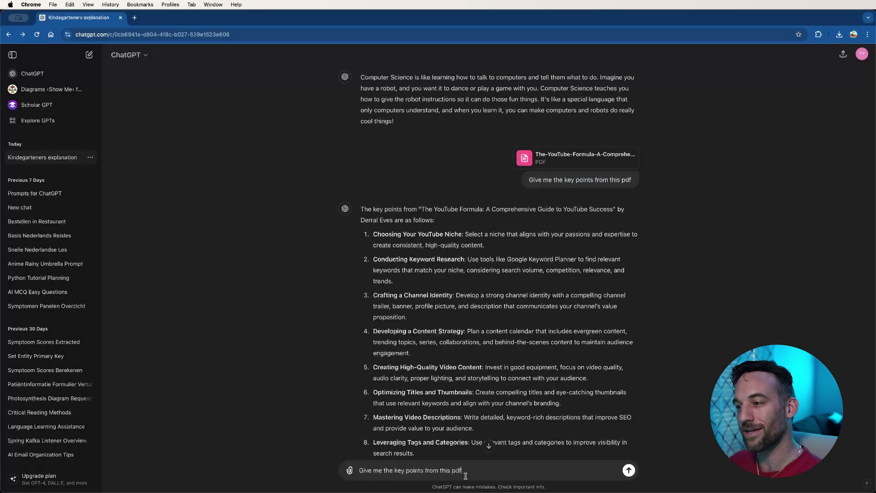
- Resend the key-points request and regenerate its 18-point answer
left_click(626, 472)
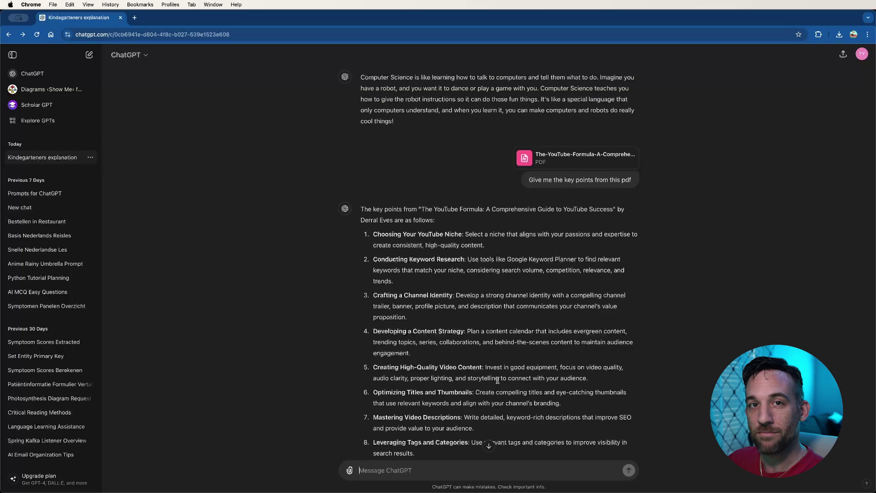
scroll(497, 380, "down", 10)
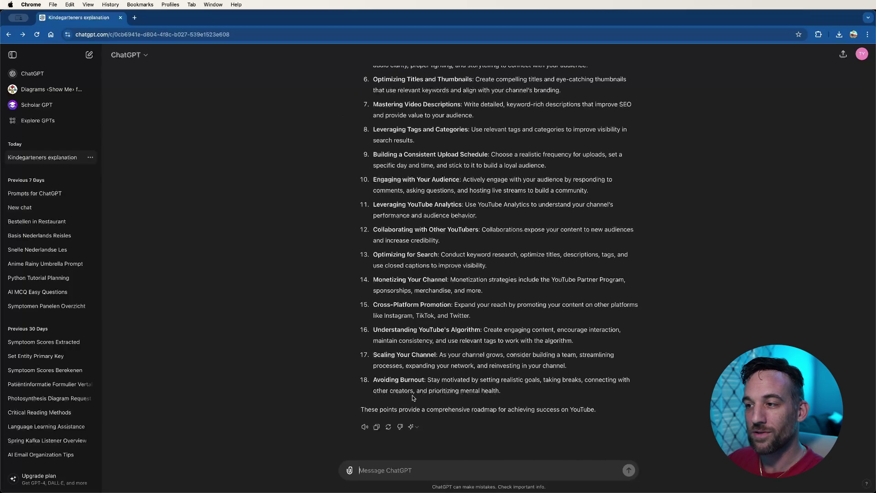
left_click(389, 428)
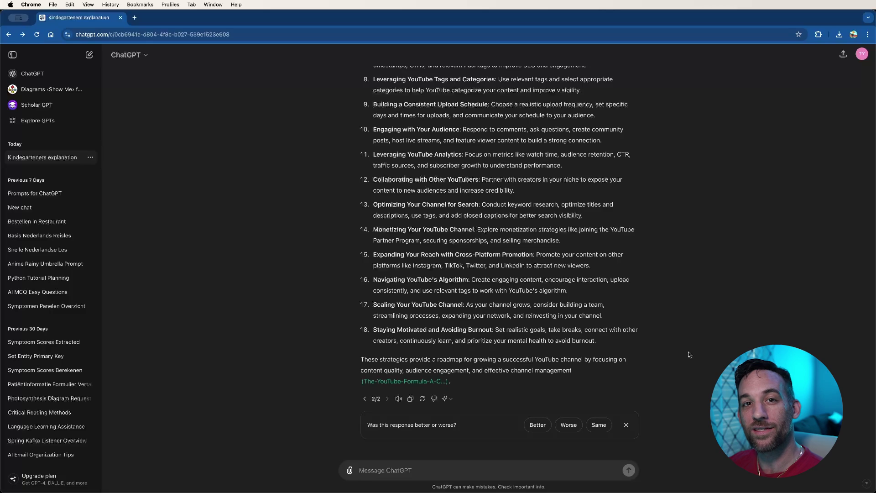
scroll(698, 357, "up", 4)
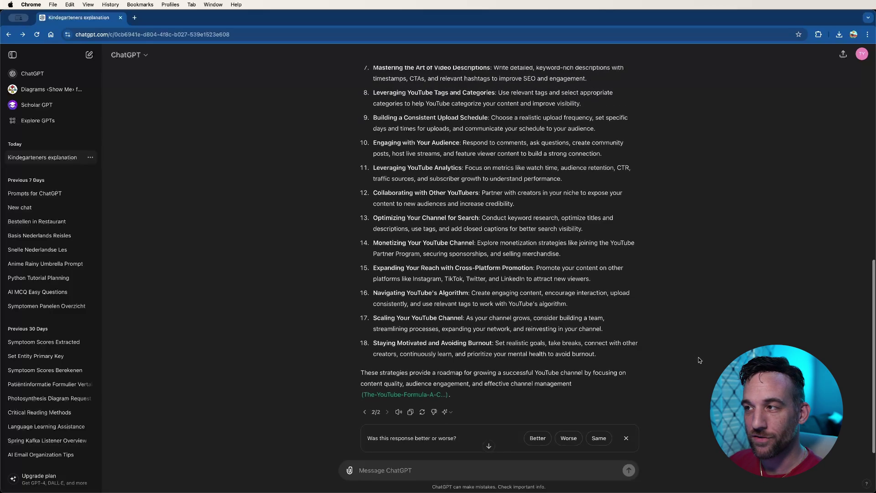
scroll(698, 357, "up", 6)
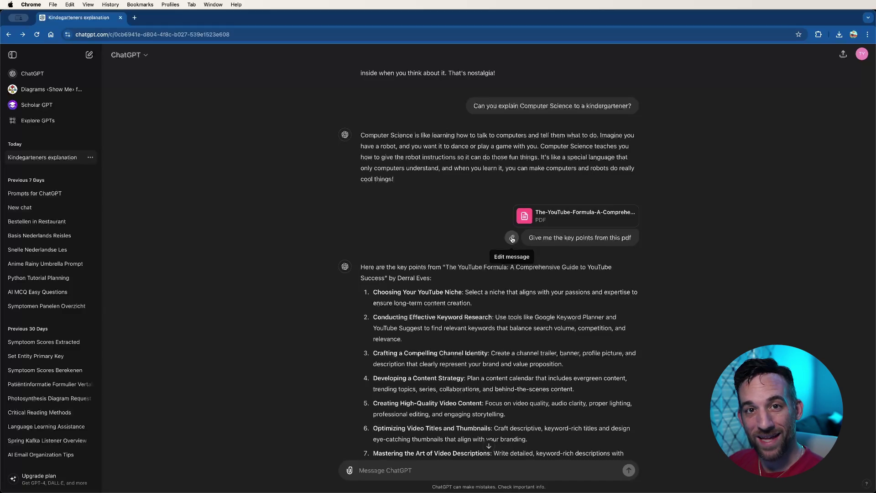
- Edit the PDF question to ask for 'only 10' key points and resubmit it
left_click(512, 238)
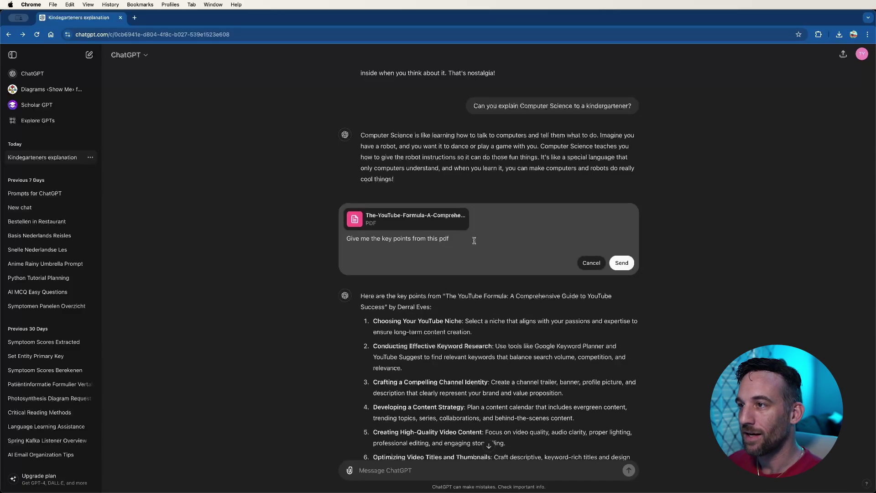
double_click(378, 239)
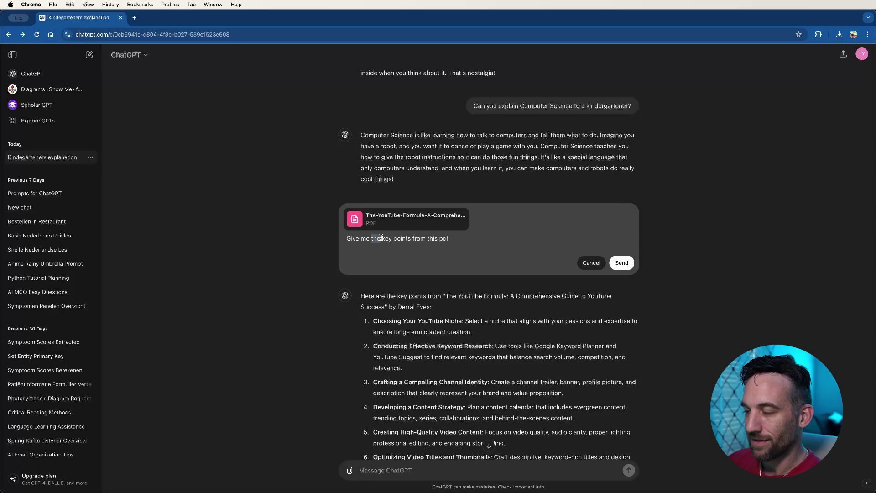
type("only 10")
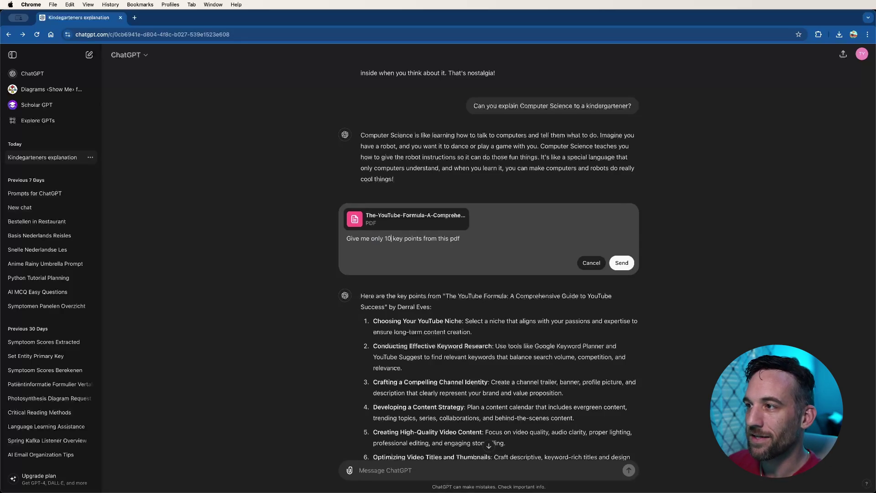
left_click(622, 263)
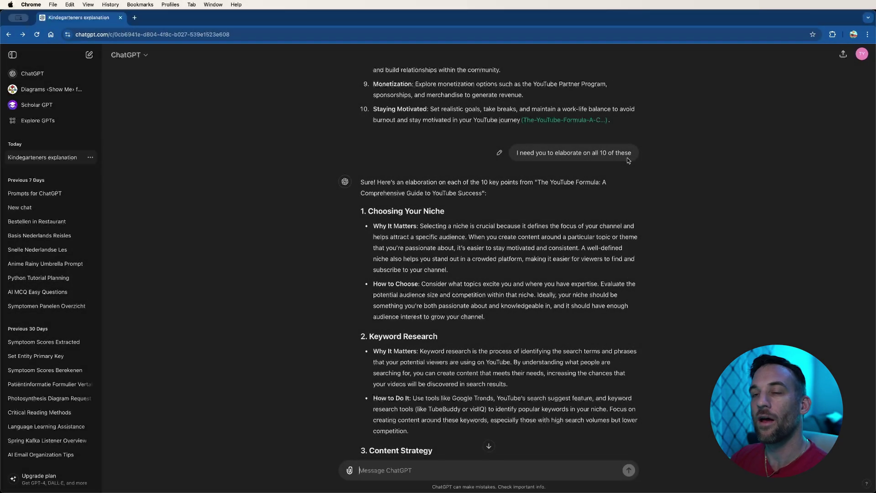
- Send 'continue' so the elaboration resumes with Audience Engagement and later sections
scroll(512, 210, "down", 5)
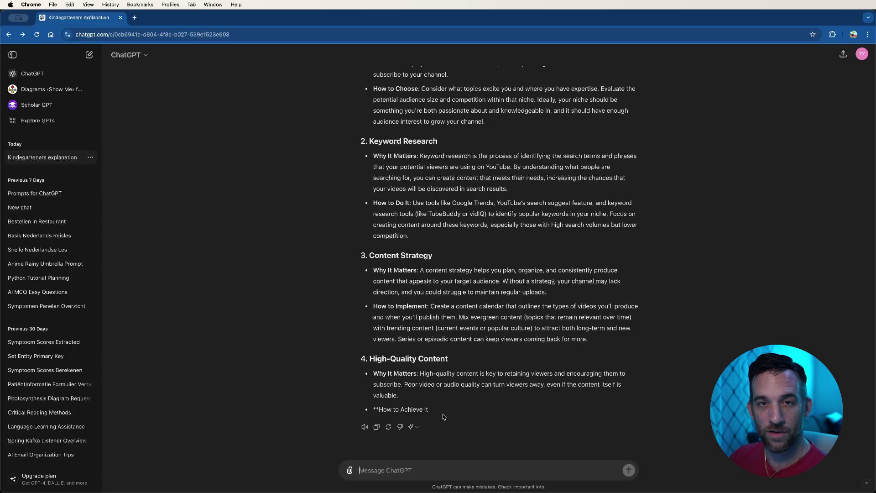
left_click(484, 468)
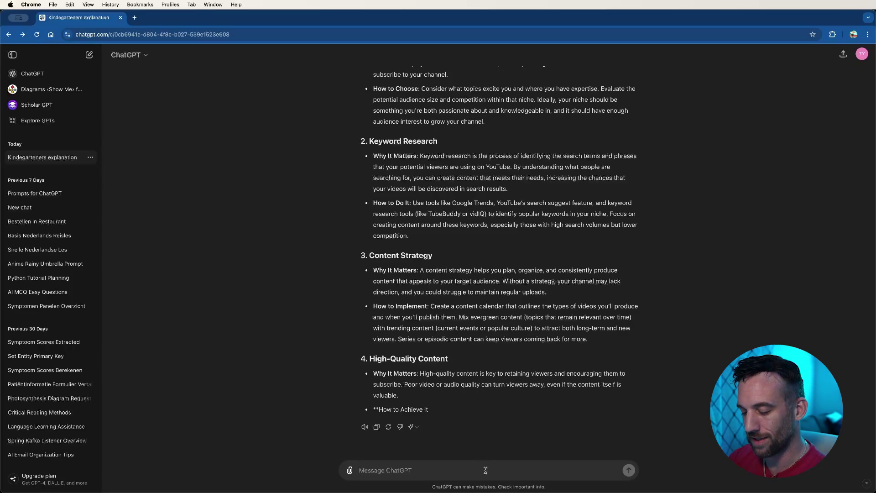
type("co")
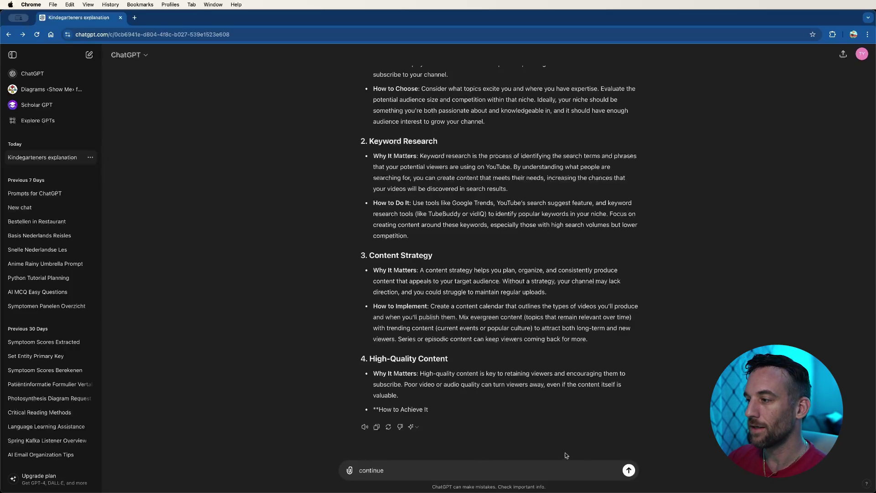
type("ntinue")
left_click(628, 471)
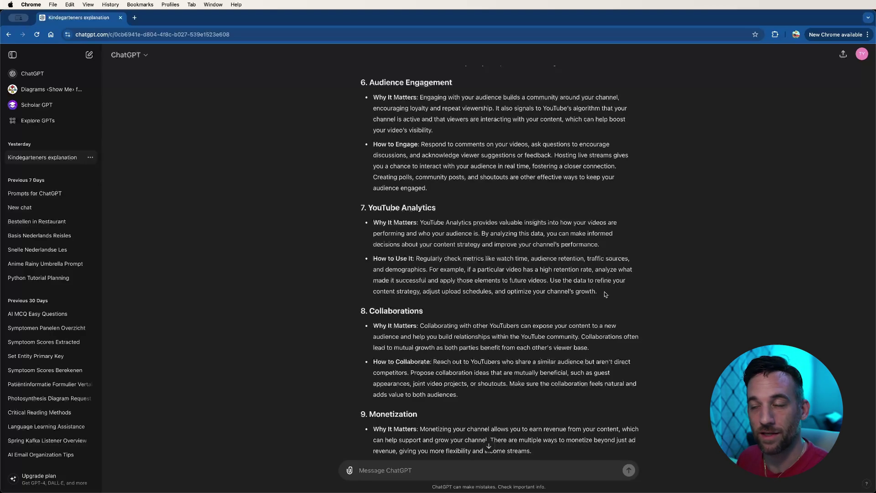
- Quote the YouTube Analytics 'How to Use It' paragraph and send 'elaborate more on this please'
left_click_drag(593, 291, 378, 260)
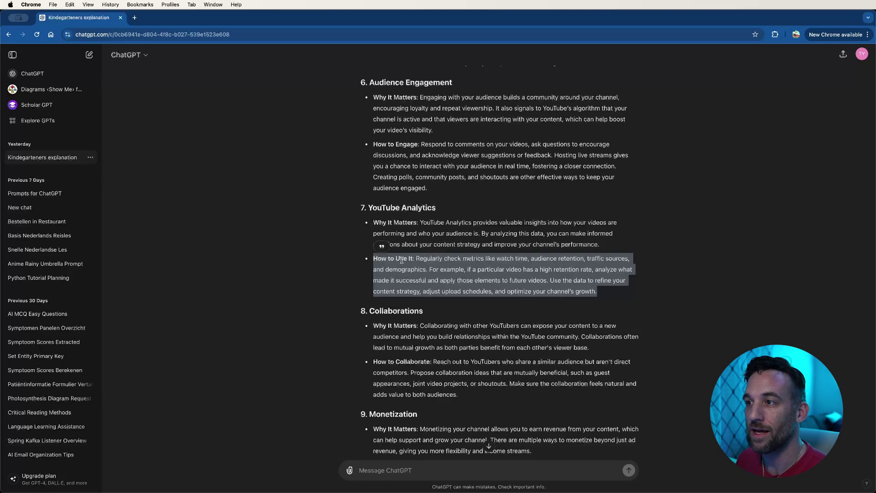
left_click(382, 247)
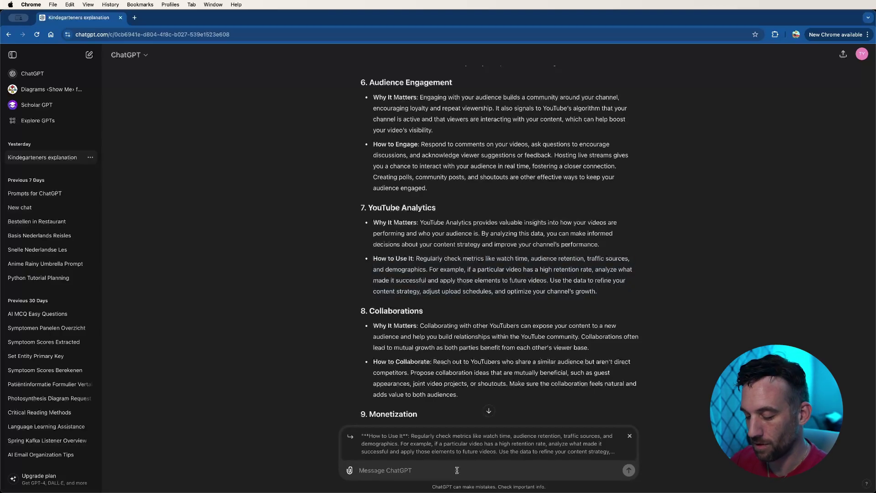
type("elaborate")
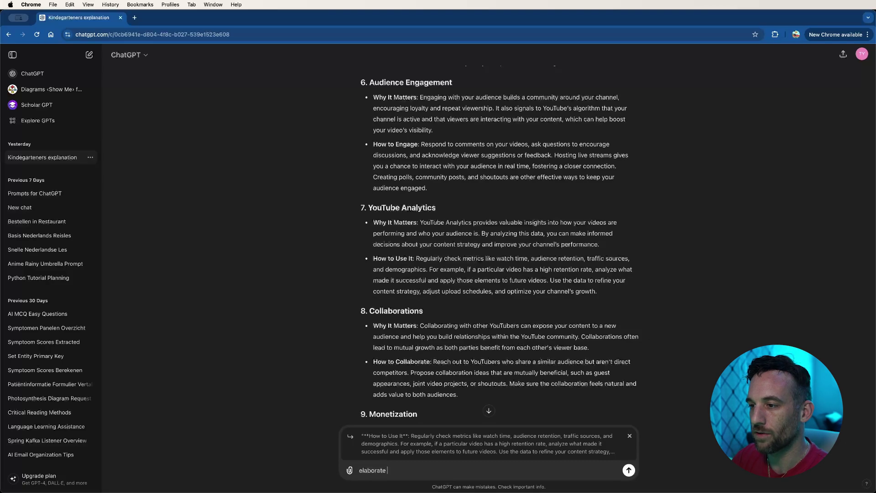
type(" more on this please")
key("Return")
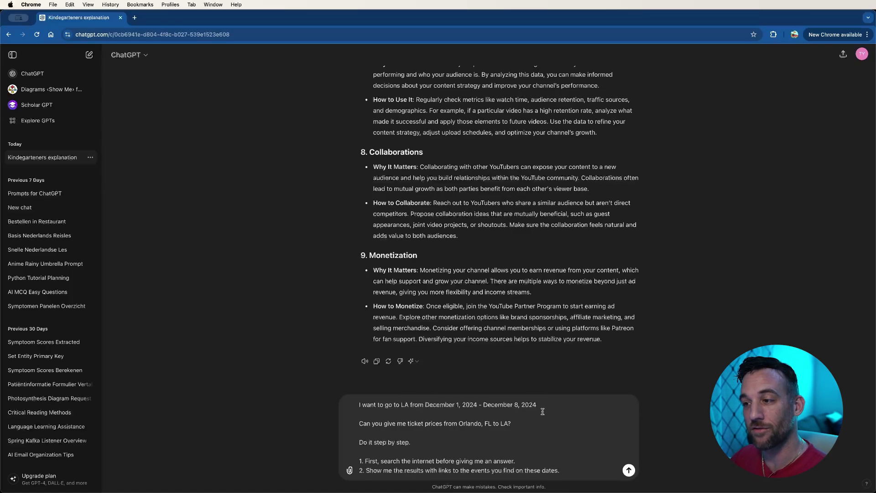
- Send the Orlando-to-LA December 1–8, 2024 ticket price prompt and expand its searched sources
left_click_drag(516, 425, 405, 426)
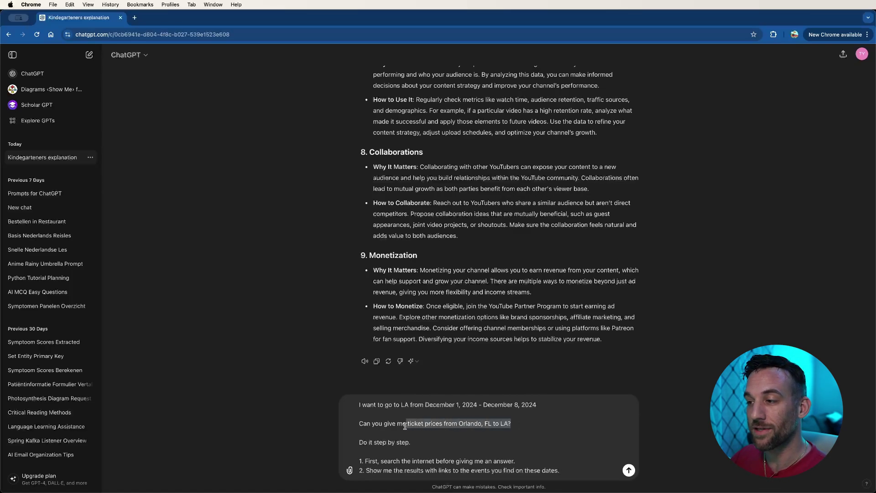
left_click(540, 429)
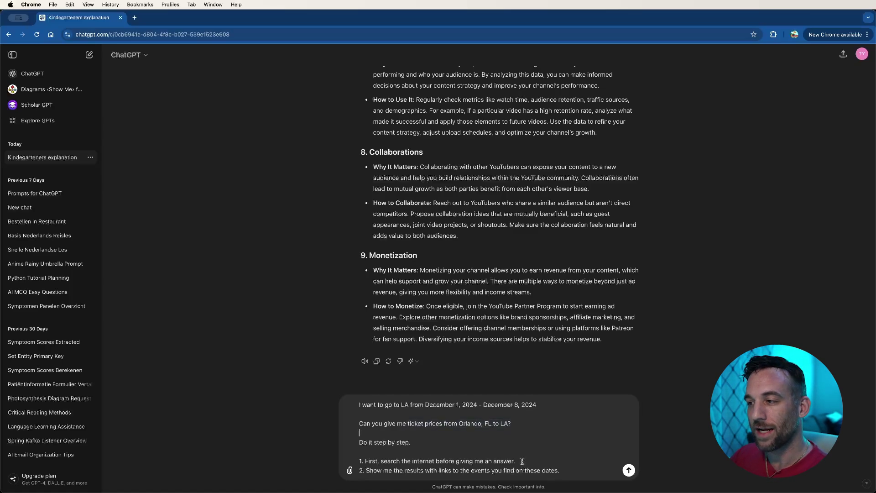
left_click_drag(523, 461, 365, 462)
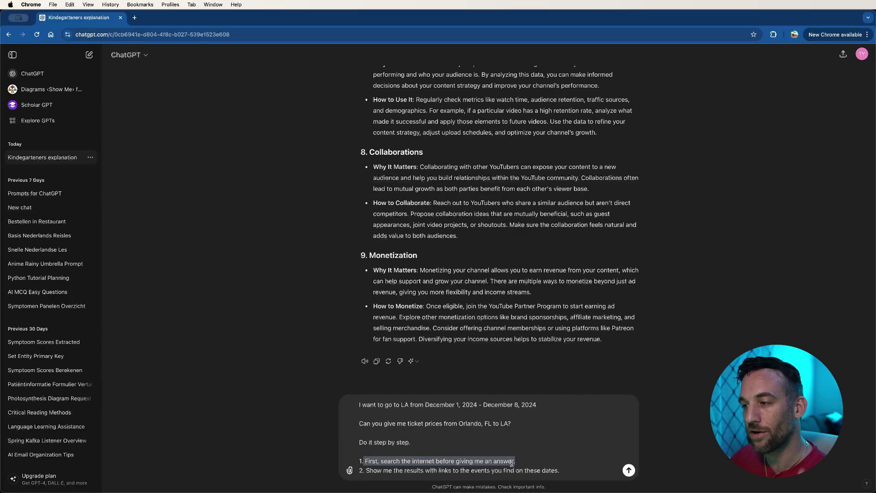
left_click(541, 462)
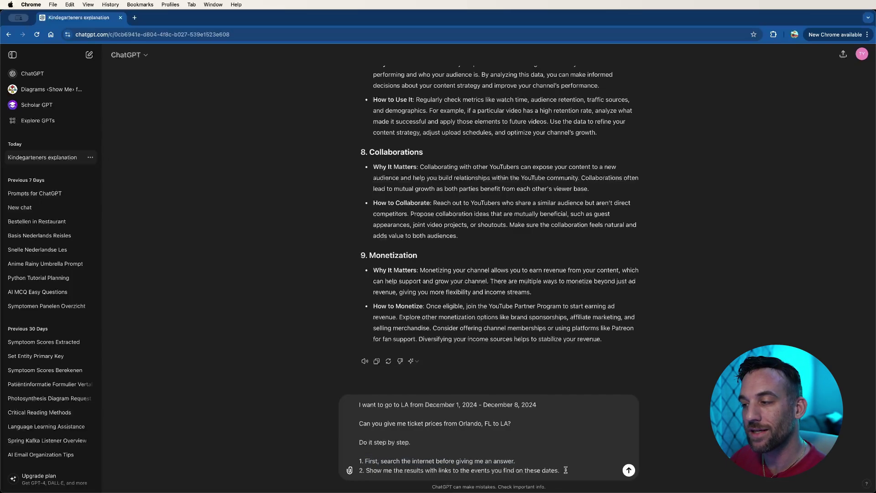
left_click(629, 470)
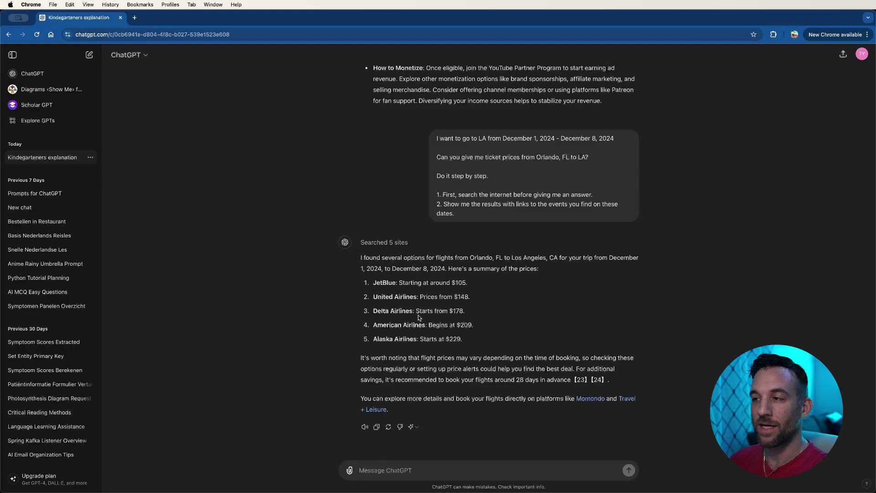
left_click(413, 244)
- Scroll through the flight answer to review its sources and booking advice
scroll(411, 182, "down", 3)
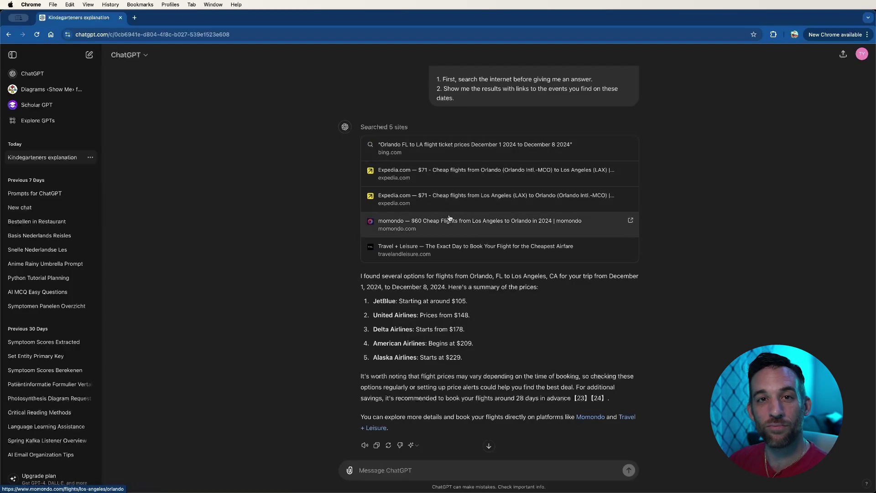
scroll(450, 223, "up", 2)
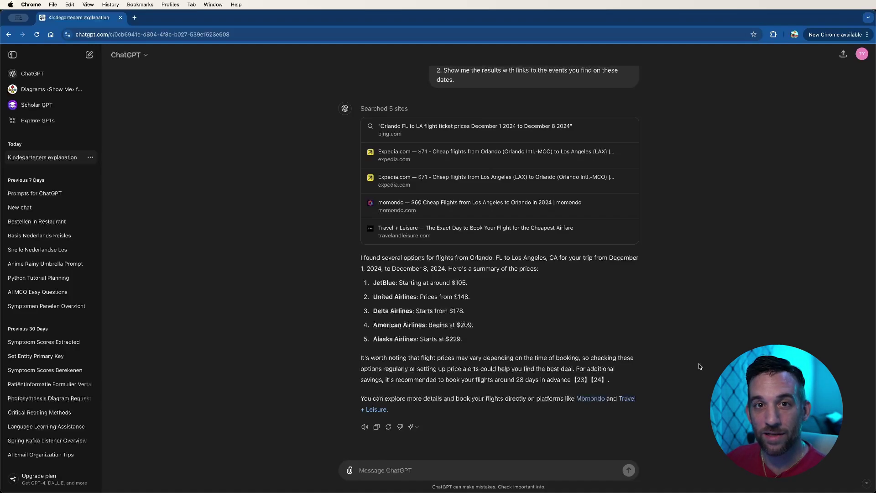
left_click(862, 55)
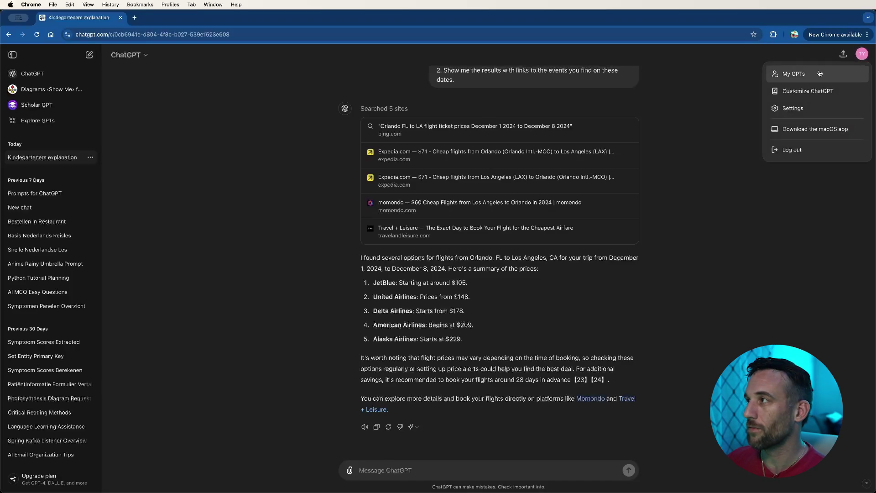
left_click(818, 109)
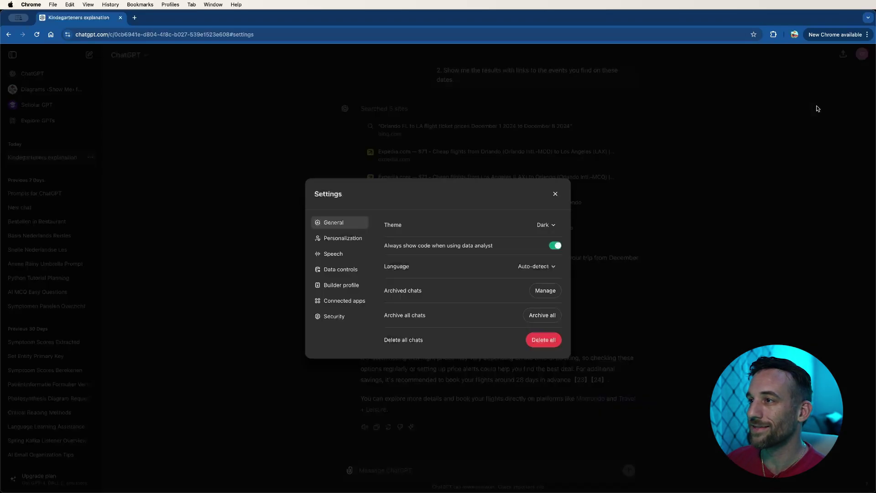
left_click(339, 318)
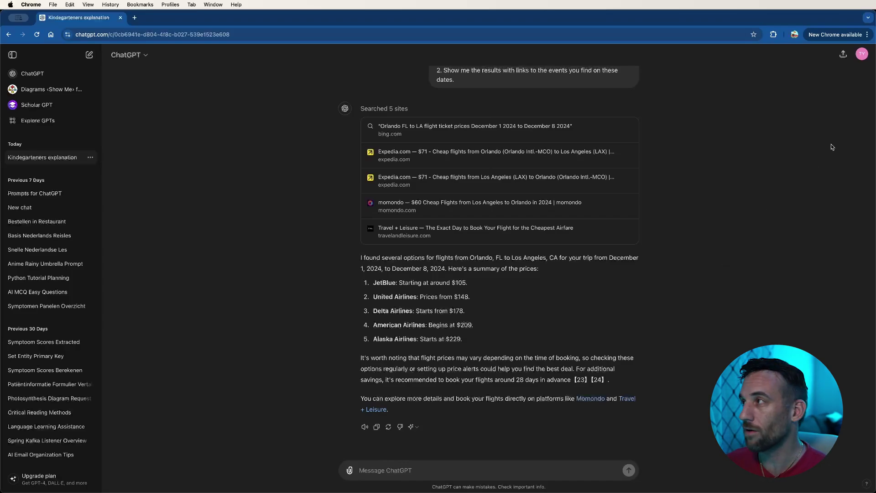
left_click(863, 54)
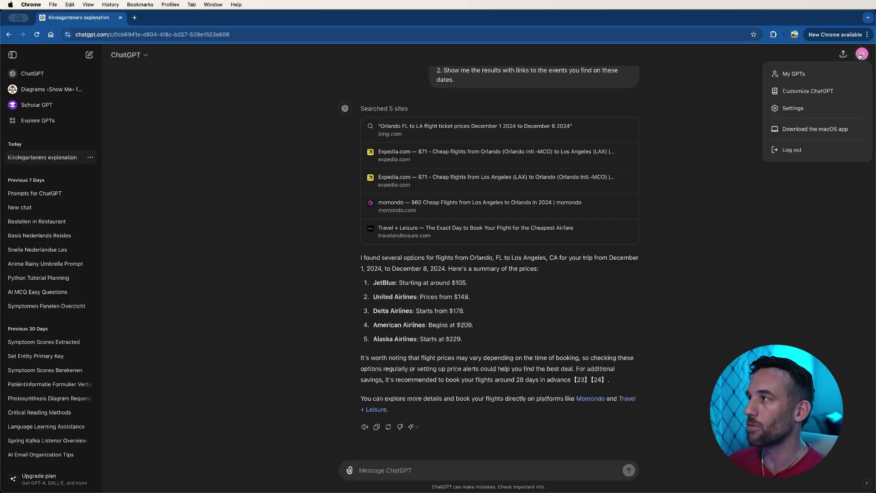
left_click(820, 113)
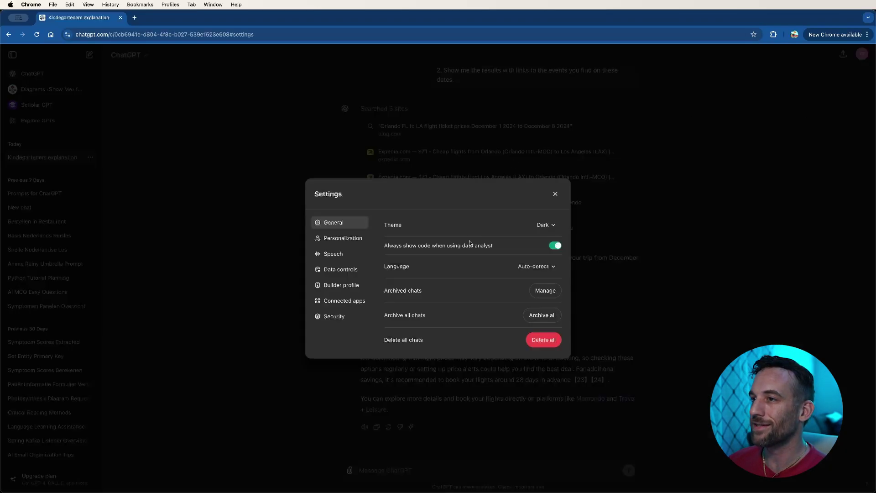
left_click(555, 247)
left_click(556, 246)
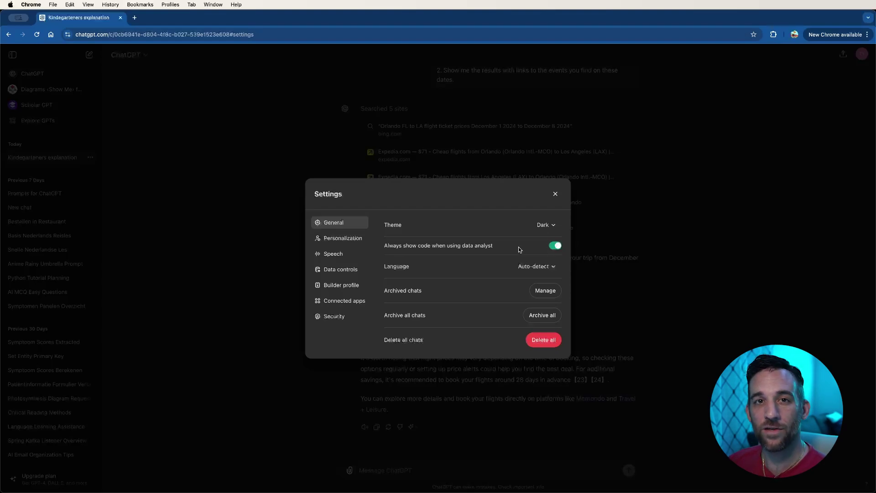
key("Escape")
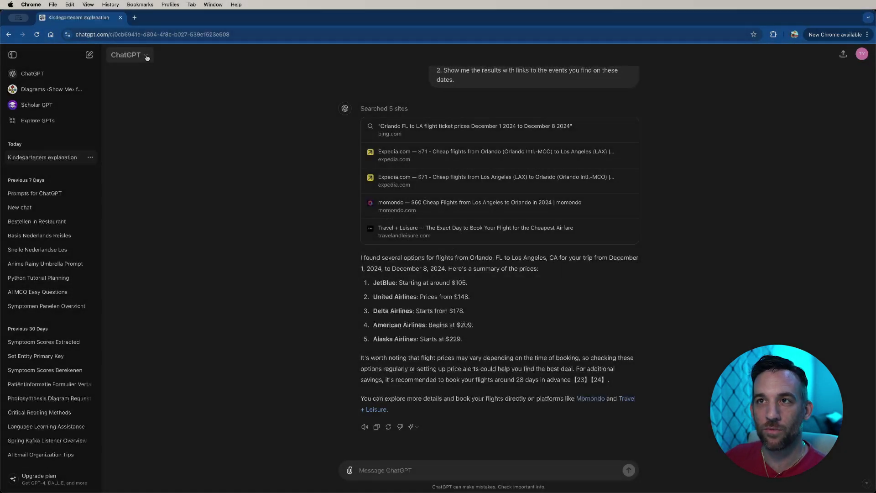
- Turn on Temporary chat from the model dropdown to start a chat kept out of history
left_click(146, 59)
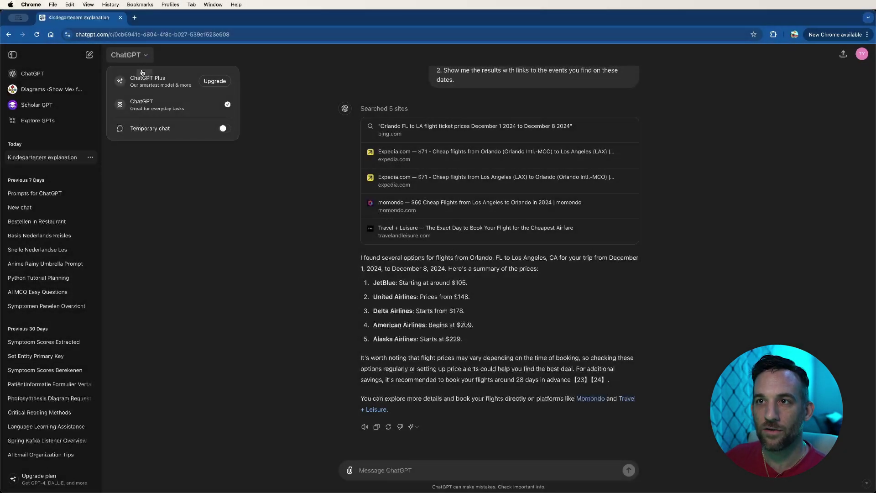
left_click(224, 129)
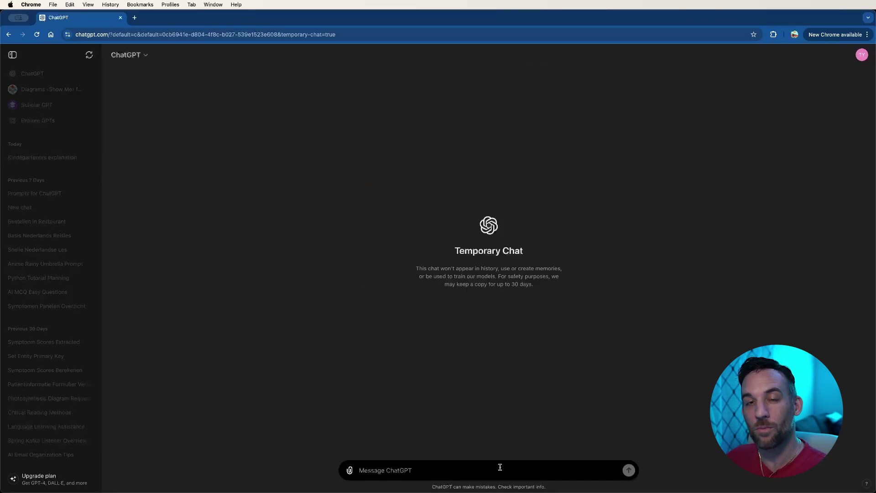